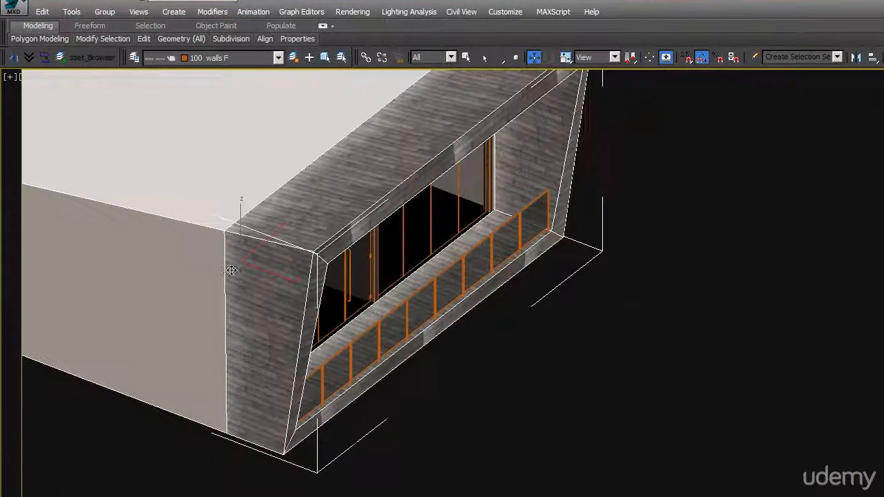
Add an Unwrap UVW modifier to the selected house walls object.
{"action": "middle_click_drag", "start_coordinate": [150, 344], "coordinate": [289, 472]}
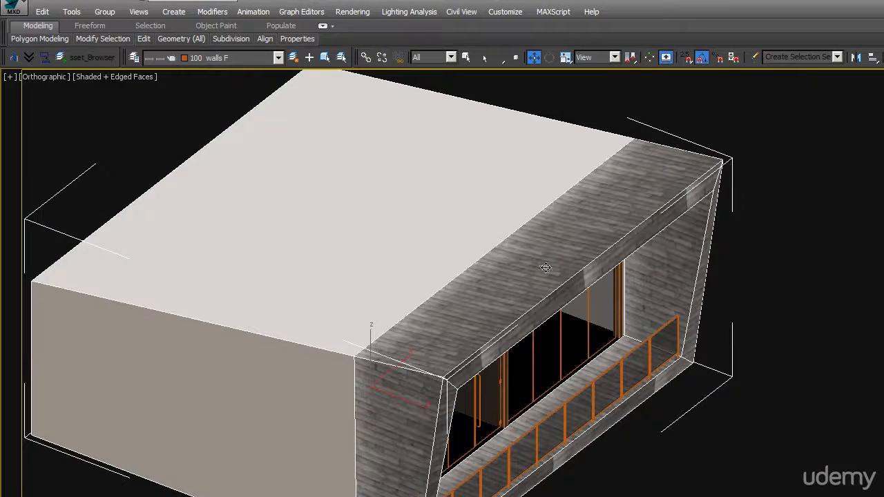
{"action": "middle_click_drag", "start_coordinate": [546, 446], "coordinate": [529, 378], "text": "alt"}
{"action": "middle_click_drag", "start_coordinate": [118, 342], "coordinate": [83, 401], "text": "alt"}
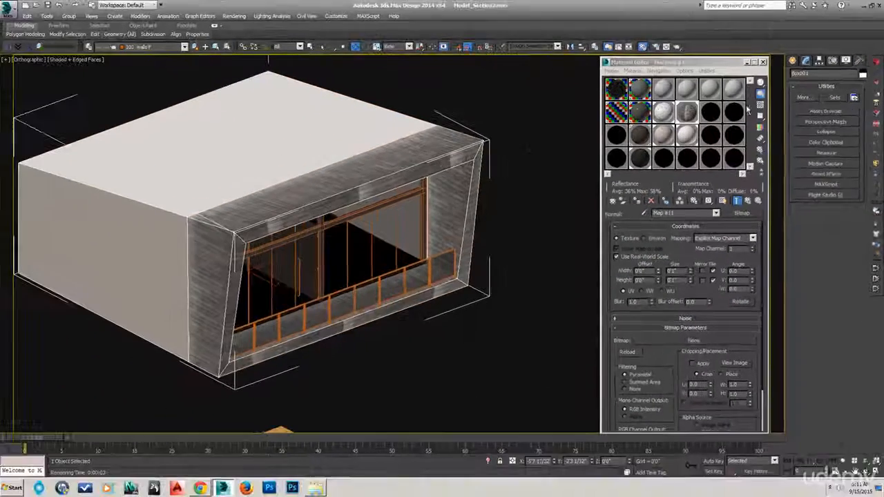
{"action": "left_click", "coordinate": [783, 48]}
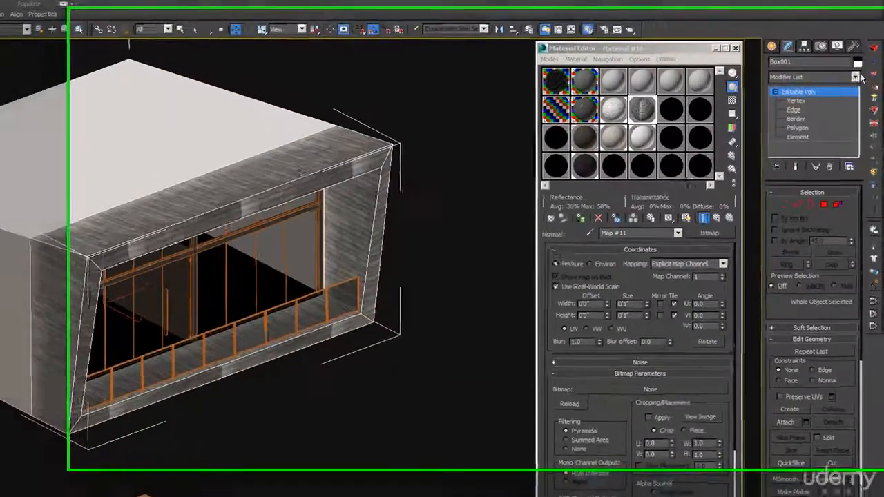
{"action": "left_click", "coordinate": [860, 85]}
{"action": "left_click_drag", "start_coordinate": [862, 111], "coordinate": [868, 234]}
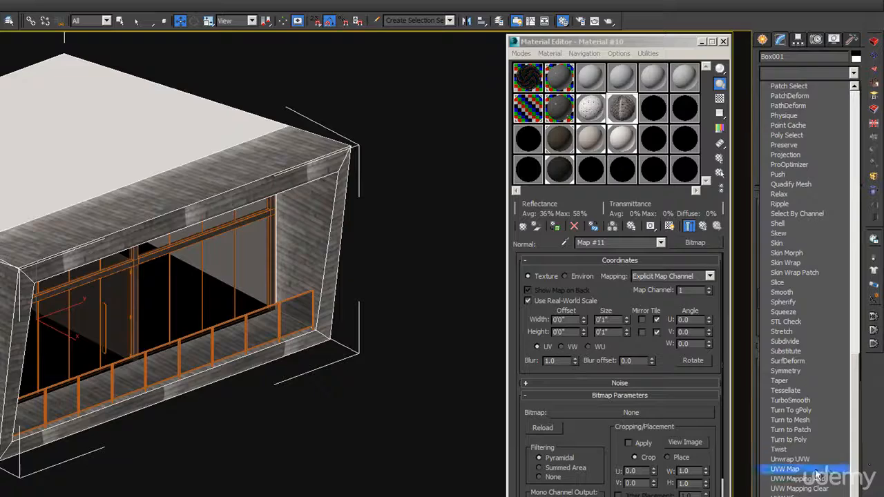
{"action": "left_click", "coordinate": [810, 460]}
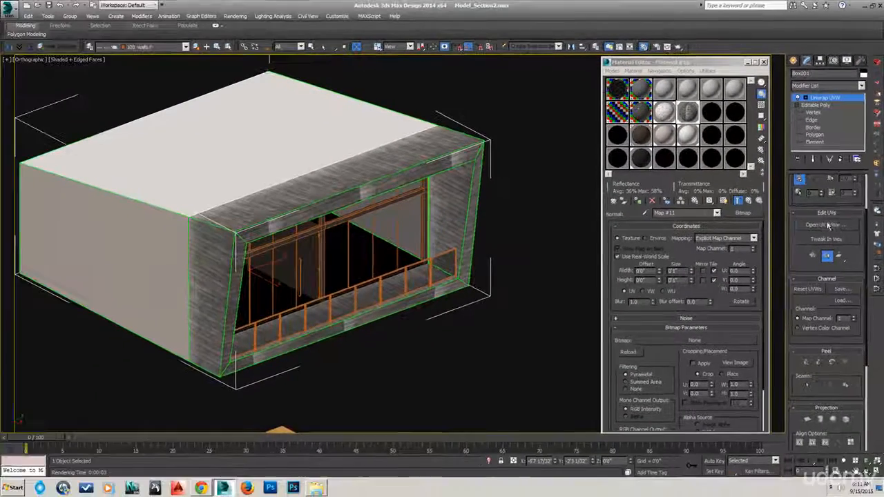
Open the UV editor and examine the walls' UV layout on map channel 1.
{"action": "left_click", "coordinate": [829, 225]}
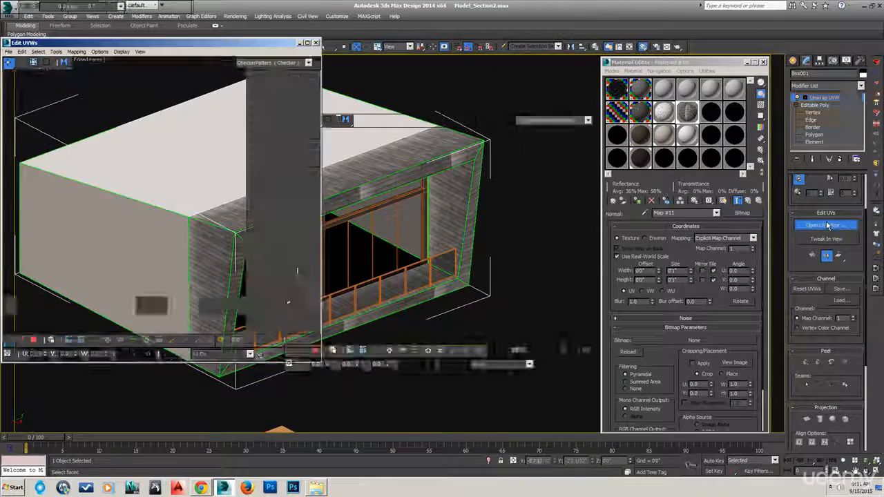
{"action": "scroll", "coordinate": [216, 231], "scroll_direction": "down", "scroll_amount": 15}
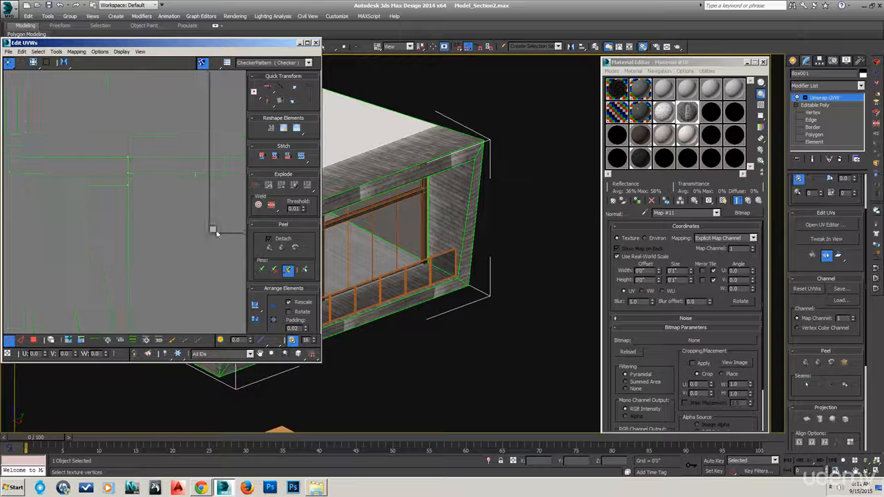
{"action": "scroll", "coordinate": [216, 233], "scroll_direction": "down", "scroll_amount": 4}
{"action": "middle_click_drag", "start_coordinate": [217, 234], "coordinate": [172, 221]}
{"action": "scroll", "coordinate": [172, 221], "scroll_direction": "up", "scroll_amount": 4}
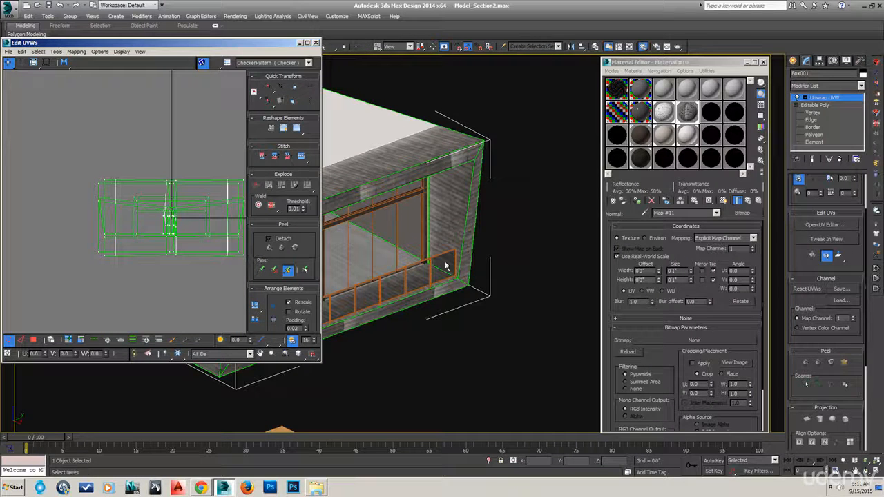
{"action": "middle_click_drag", "start_coordinate": [224, 253], "coordinate": [197, 251]}
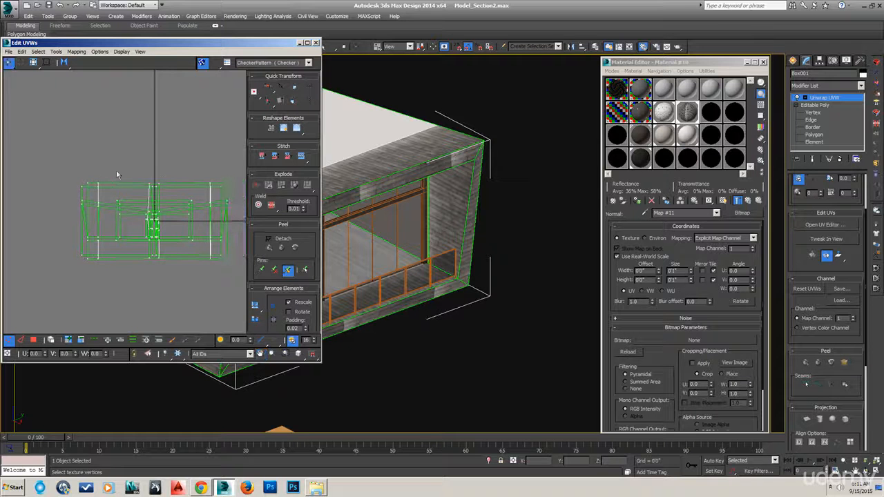
{"action": "scroll", "coordinate": [161, 211], "scroll_direction": "up", "scroll_amount": 3}
{"action": "scroll", "coordinate": [163, 209], "scroll_direction": "up", "scroll_amount": 5}
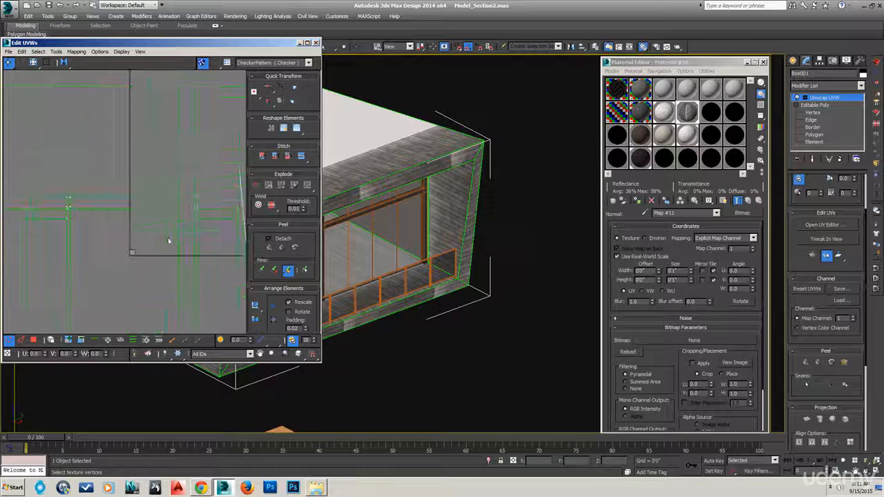
{"action": "scroll", "coordinate": [183, 244], "scroll_direction": "down", "scroll_amount": 8}
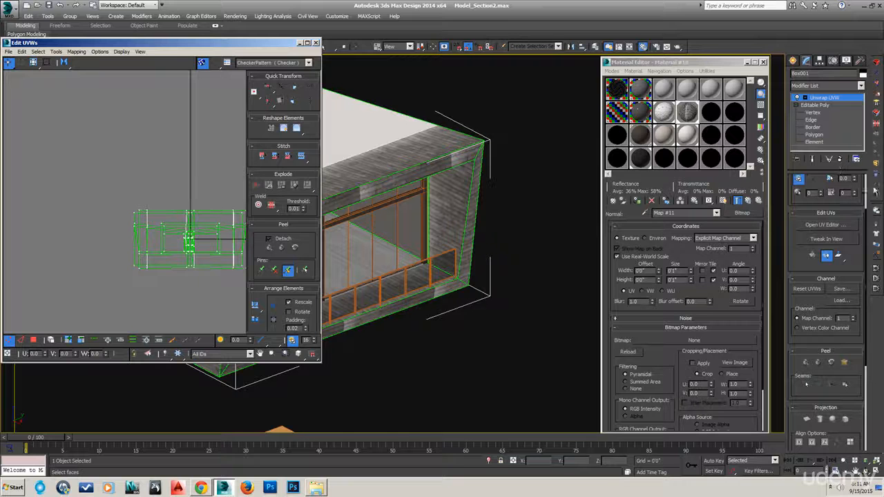
Switch the Unwrap UVW modifier to map channel 2 and abandon the current channel's edits.
{"action": "left_click_drag", "start_coordinate": [845, 202], "coordinate": [845, 169]}
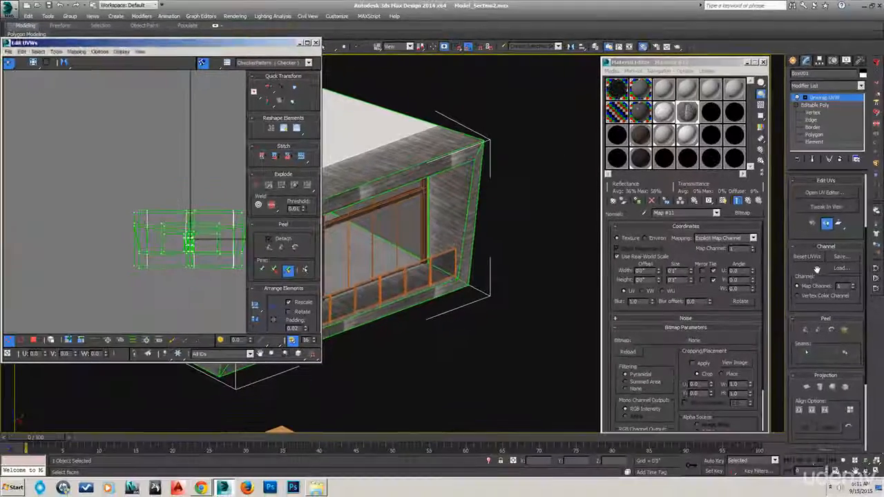
{"action": "left_click_drag", "start_coordinate": [781, 353], "coordinate": [775, 493]}
{"action": "left_click_drag", "start_coordinate": [815, 382], "coordinate": [809, 210]}
{"action": "left_click_drag", "start_coordinate": [775, 314], "coordinate": [769, 456]}
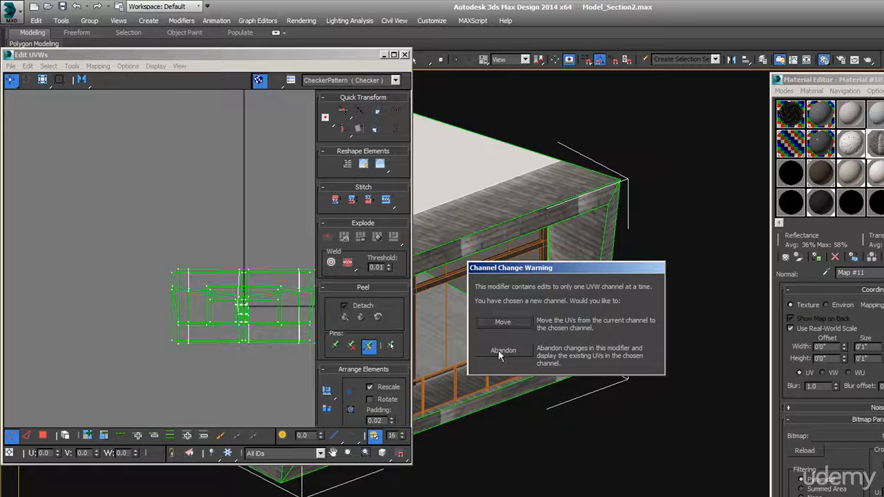
{"action": "left_click", "coordinate": [498, 350]}
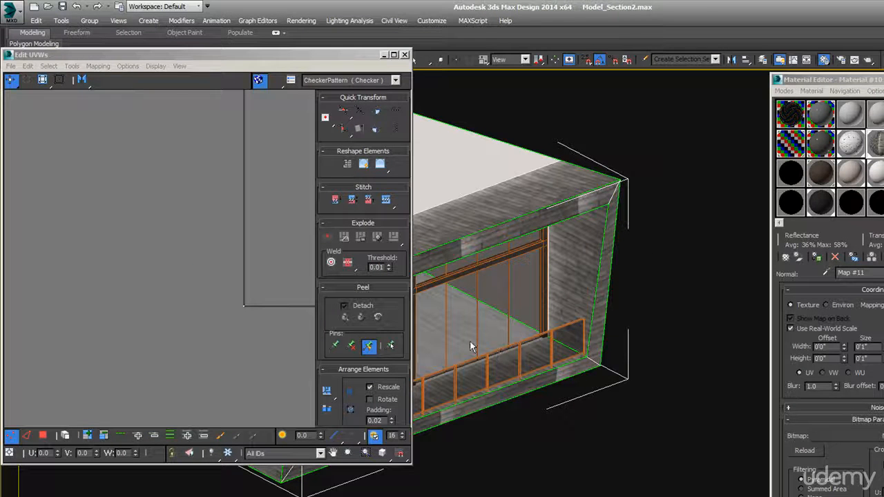
Select all UV polygons by element and apply Flatten Mapping with polygon angle 45 and spacing 0.02.
{"action": "middle_click", "coordinate": [262, 304]}
{"action": "scroll", "coordinate": [247, 306], "scroll_direction": "up", "scroll_amount": 10}
{"action": "scroll", "coordinate": [276, 285], "scroll_direction": "up", "scroll_amount": 8}
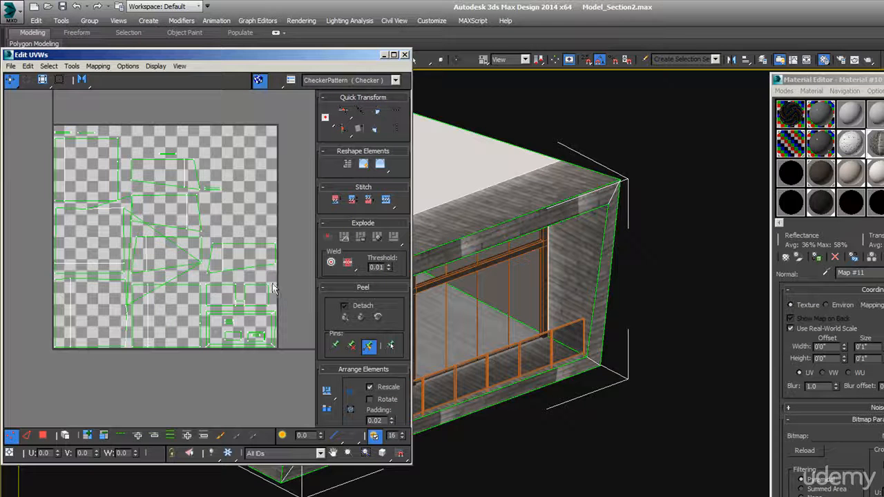
{"action": "left_click_drag", "start_coordinate": [23, 107], "coordinate": [310, 380]}
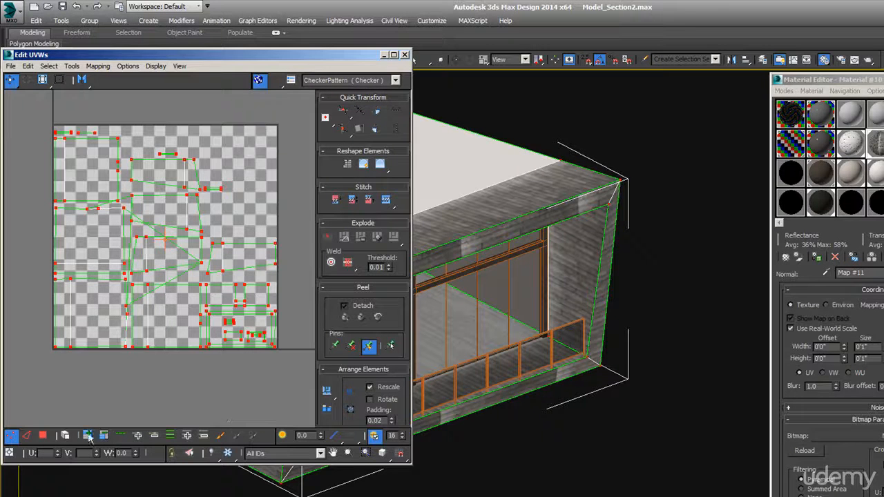
{"action": "left_click", "coordinate": [43, 436]}
{"action": "left_click", "coordinate": [65, 436]}
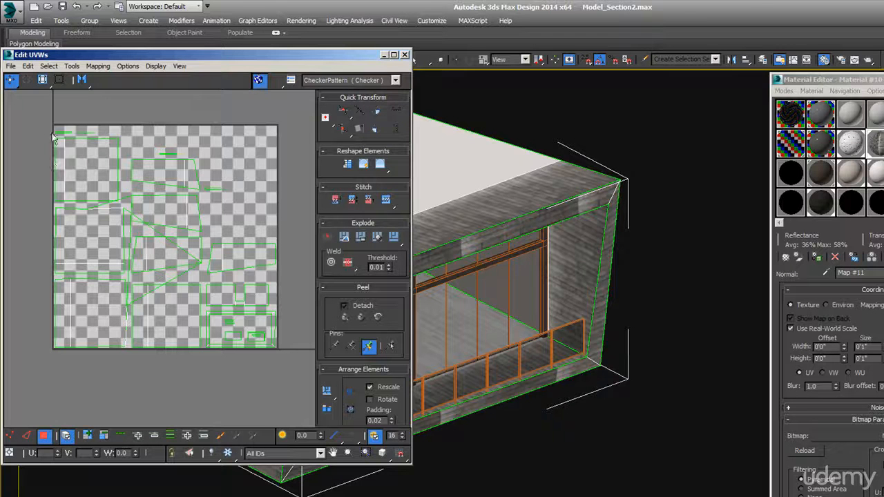
{"action": "left_click_drag", "start_coordinate": [30, 107], "coordinate": [301, 363]}
{"action": "scroll", "coordinate": [459, 238], "scroll_direction": "down", "scroll_amount": 2}
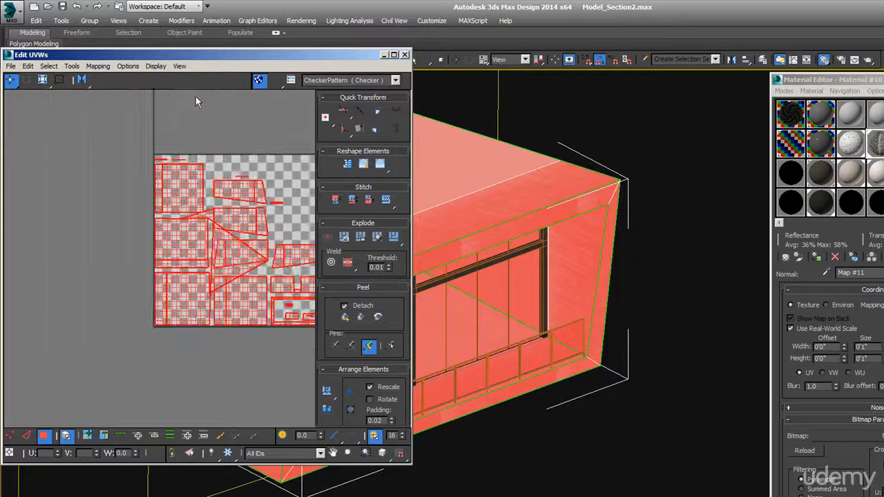
{"action": "left_click", "coordinate": [70, 67]}
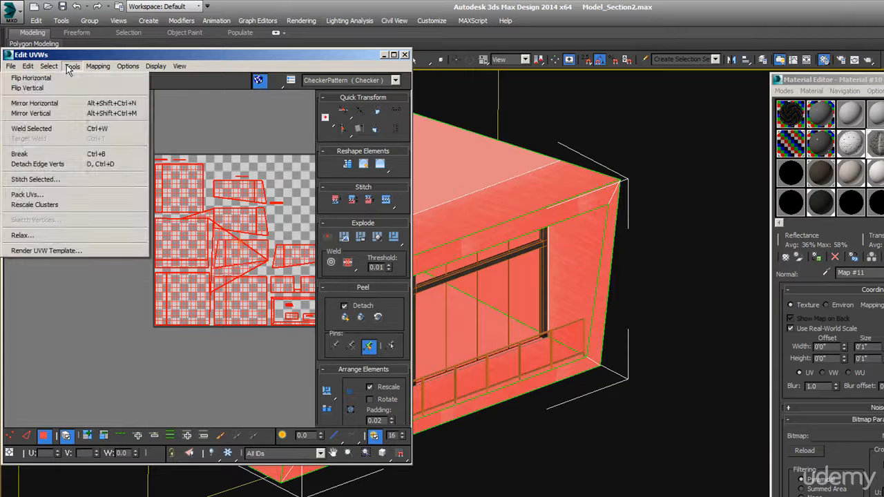
{"action": "left_click", "coordinate": [88, 79]}
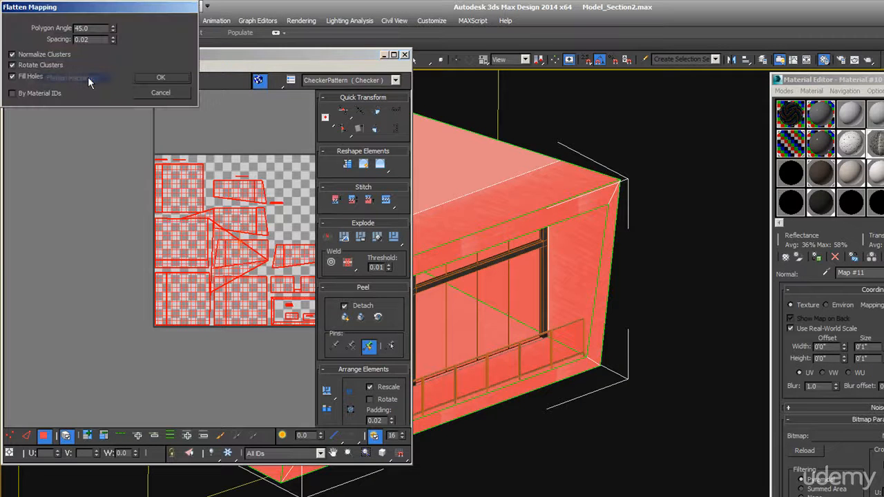
{"action": "left_click", "coordinate": [159, 78]}
Inspect the flattened UV islands on channel 2 and close the UV editor.
{"action": "middle_click_drag", "start_coordinate": [183, 171], "coordinate": [122, 181]}
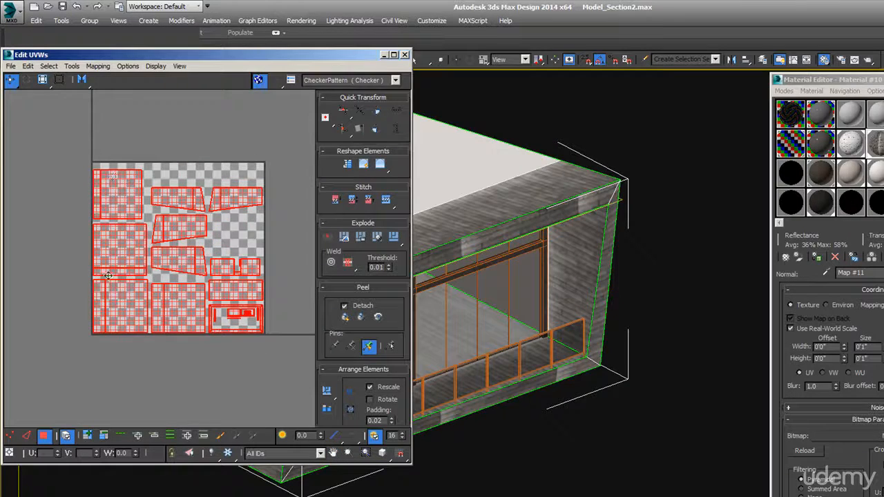
{"action": "scroll", "coordinate": [245, 302], "scroll_direction": "up", "scroll_amount": 6}
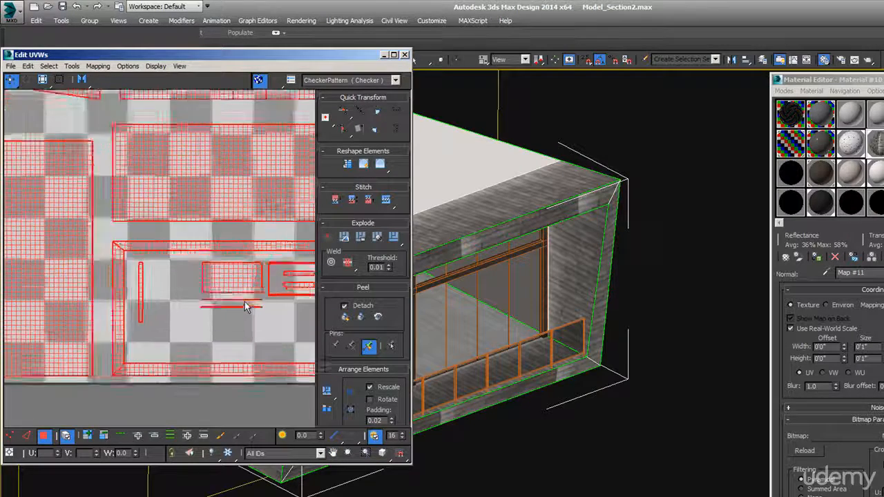
{"action": "scroll", "coordinate": [244, 302], "scroll_direction": "down", "scroll_amount": 5}
{"action": "scroll", "coordinate": [193, 289], "scroll_direction": "up", "scroll_amount": 4}
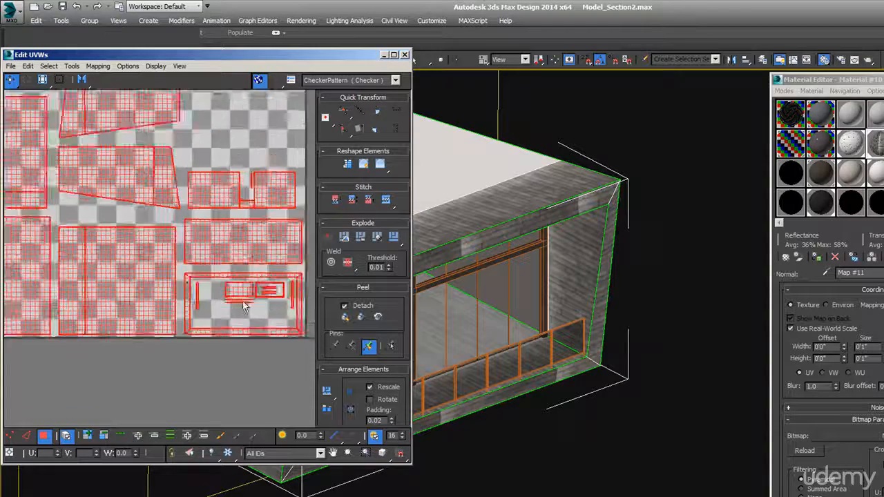
{"action": "scroll", "coordinate": [193, 288], "scroll_direction": "down", "scroll_amount": 5}
{"action": "scroll", "coordinate": [193, 276], "scroll_direction": "up", "scroll_amount": 1}
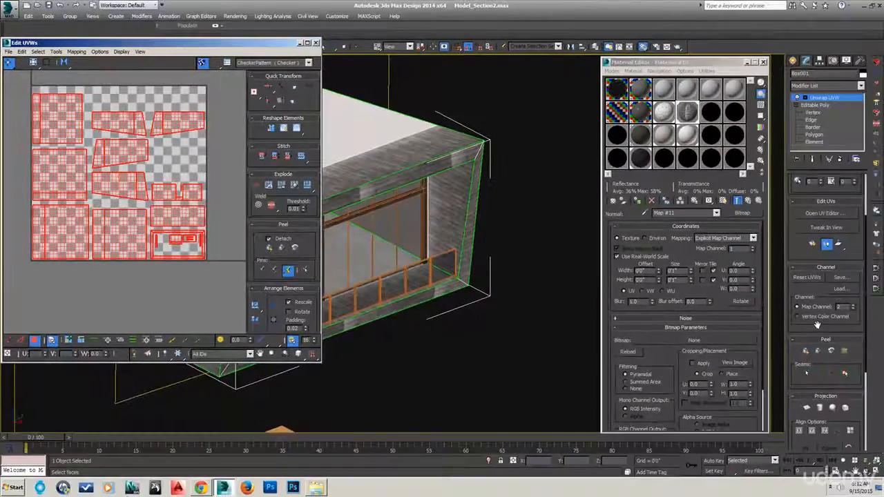
{"action": "left_click", "coordinate": [315, 42]}
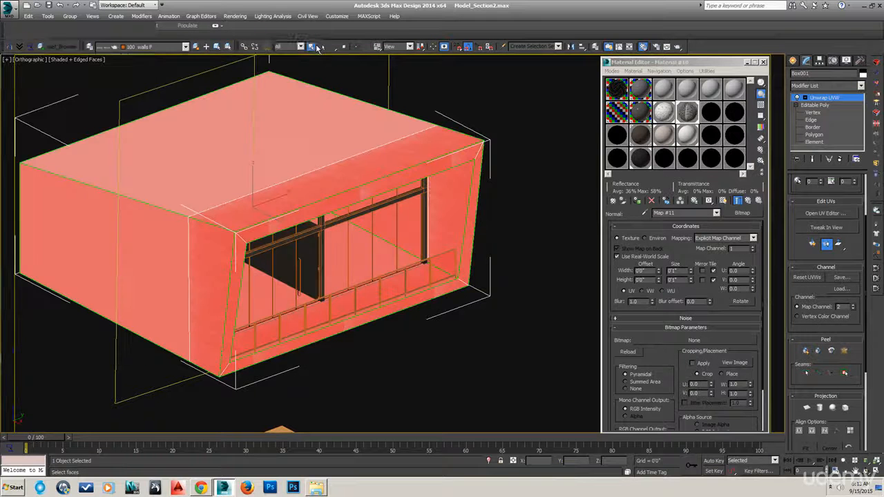
Convert the unwrapped walls object to an Editable Poly.
{"action": "right_click", "coordinate": [461, 145]}
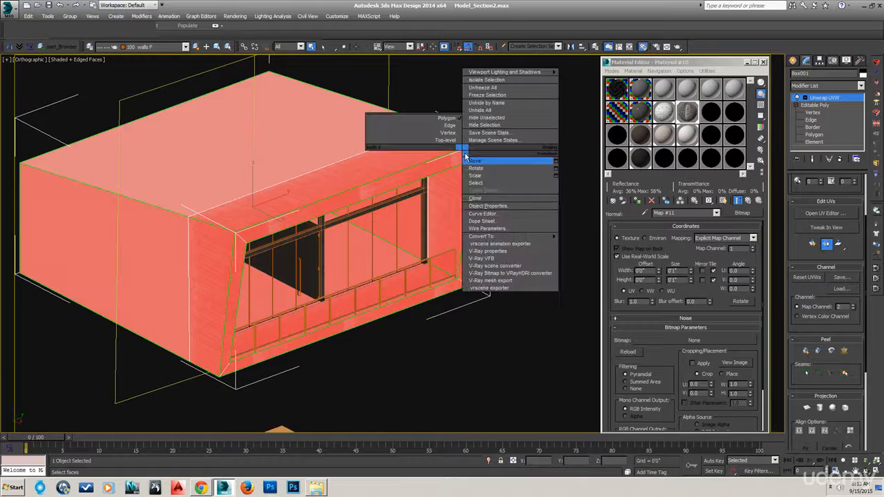
{"action": "mouse_move", "coordinate": [525, 236]}
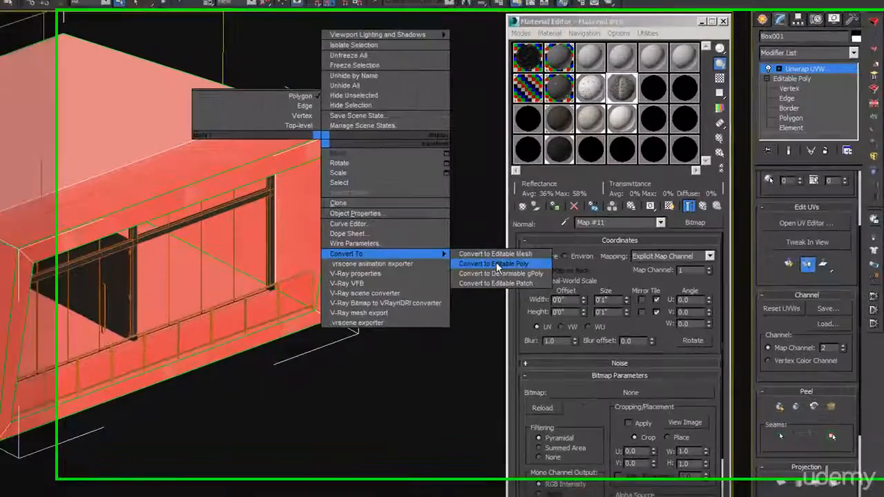
{"action": "left_click", "coordinate": [580, 246]}
{"action": "left_click", "coordinate": [395, 230]}
{"action": "left_click", "coordinate": [191, 148]}
Add a fresh Unwrap UVW modifier on top of the converted Editable Poly walls.
{"action": "left_click", "coordinate": [851, 44]}
{"action": "scroll", "coordinate": [799, 415], "scroll_direction": "down", "scroll_amount": 10}
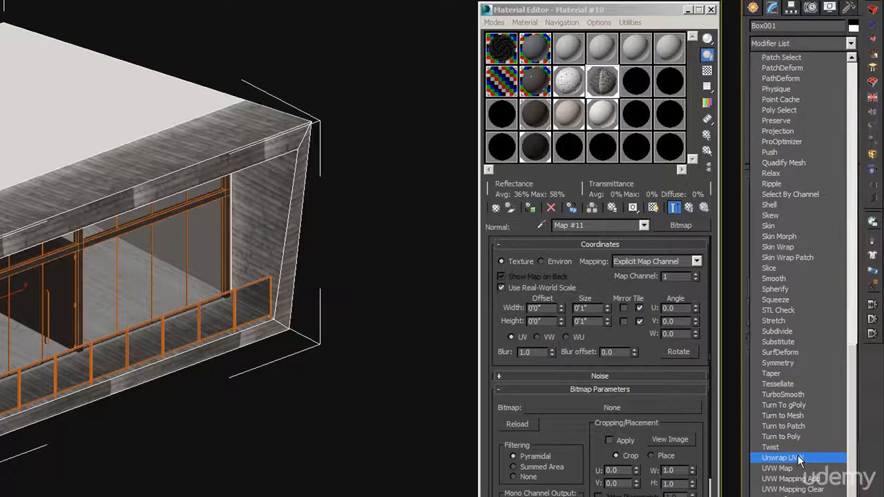
{"action": "left_click", "coordinate": [799, 458]}
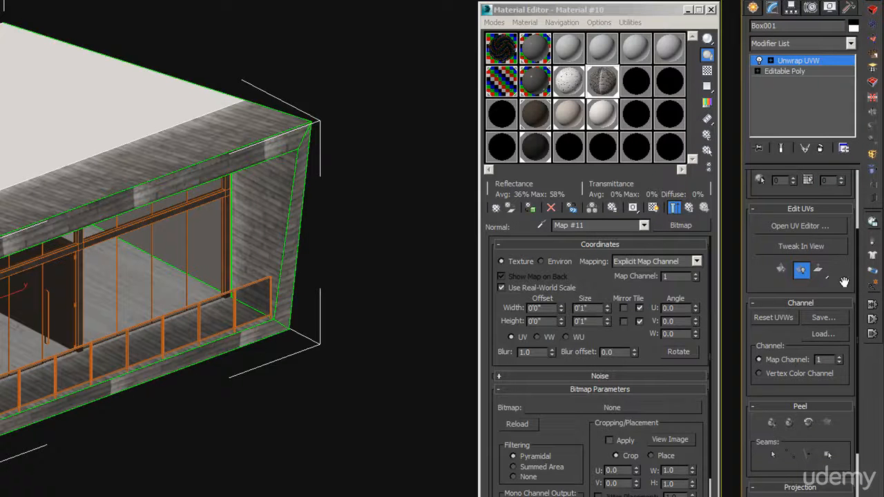
{"action": "scroll", "coordinate": [851, 456], "scroll_direction": "down", "scroll_amount": 5}
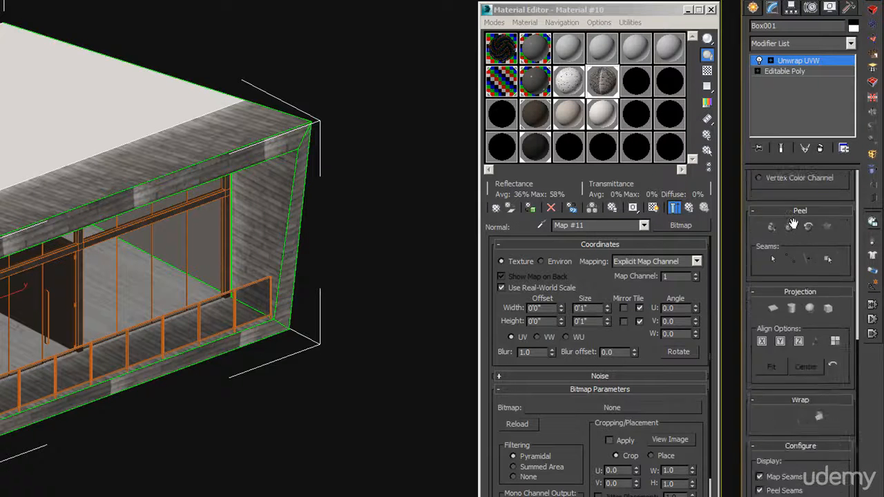
{"action": "scroll", "coordinate": [860, 466], "scroll_direction": "up", "scroll_amount": 8}
{"action": "left_click_drag", "start_coordinate": [862, 467], "coordinate": [863, 456]}
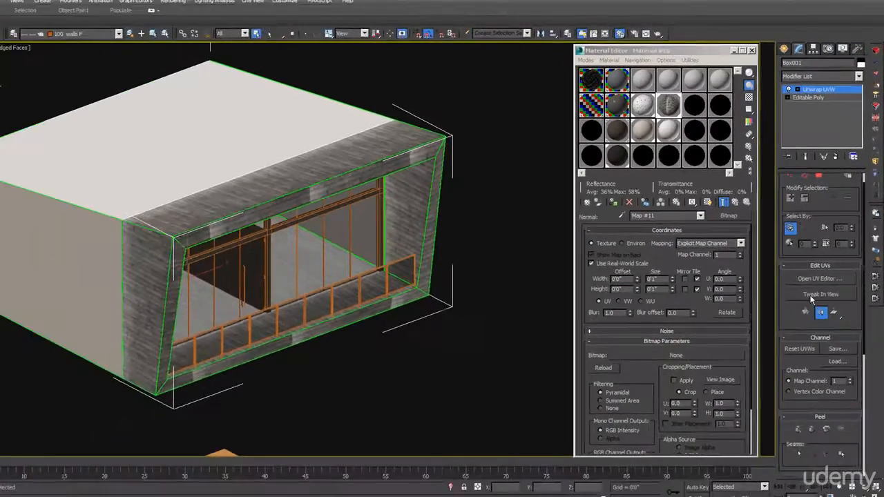
Check the walls' stored UV layouts in the UV editor, close it and remove the Unwrap UVW modifier.
{"action": "left_click", "coordinate": [792, 323]}
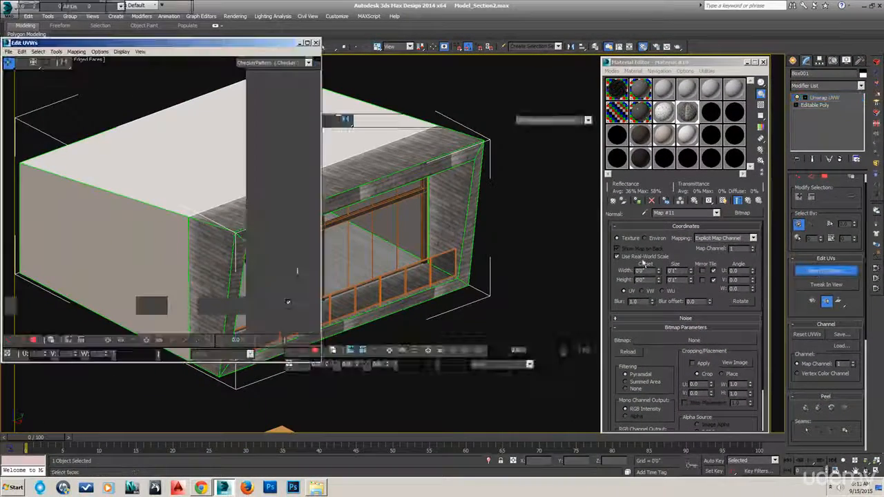
{"action": "scroll", "coordinate": [177, 239], "scroll_direction": "up", "scroll_amount": 5}
{"action": "scroll", "coordinate": [177, 238], "scroll_direction": "down", "scroll_amount": 6}
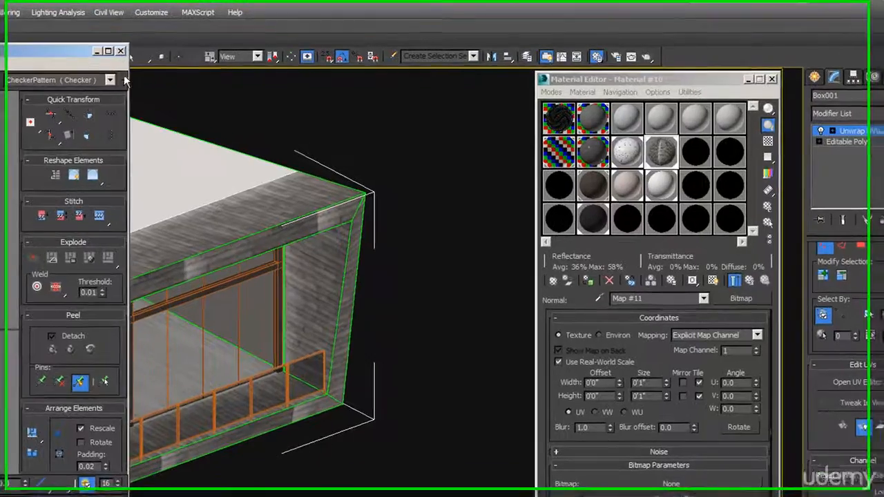
{"action": "left_click", "coordinate": [134, 58]}
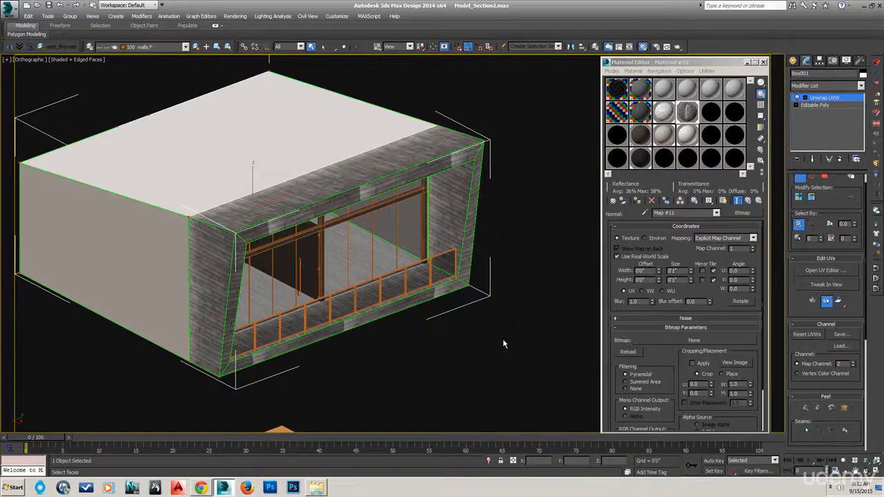
{"action": "left_click", "coordinate": [840, 160]}
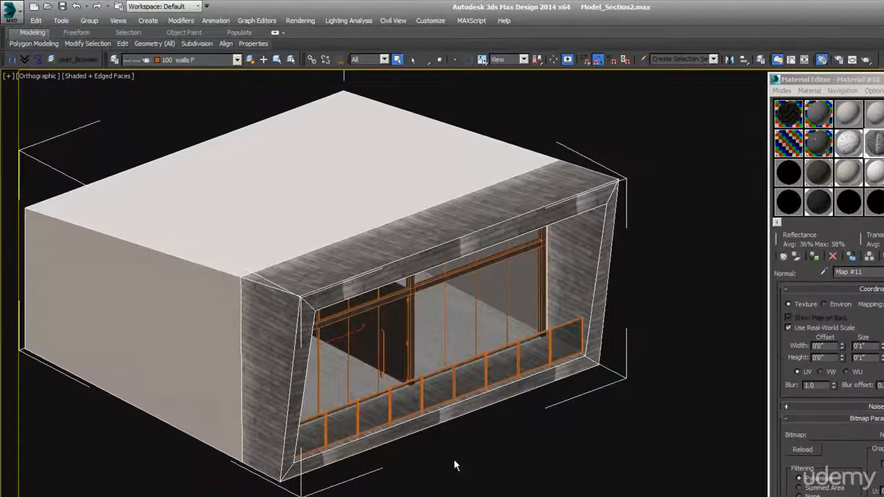
Window-select the whole house model above the small cube, and clear the selection.
{"action": "scroll", "coordinate": [355, 359], "scroll_direction": "down", "scroll_amount": 2}
{"action": "scroll", "coordinate": [454, 459], "scroll_direction": "down", "scroll_amount": 2}
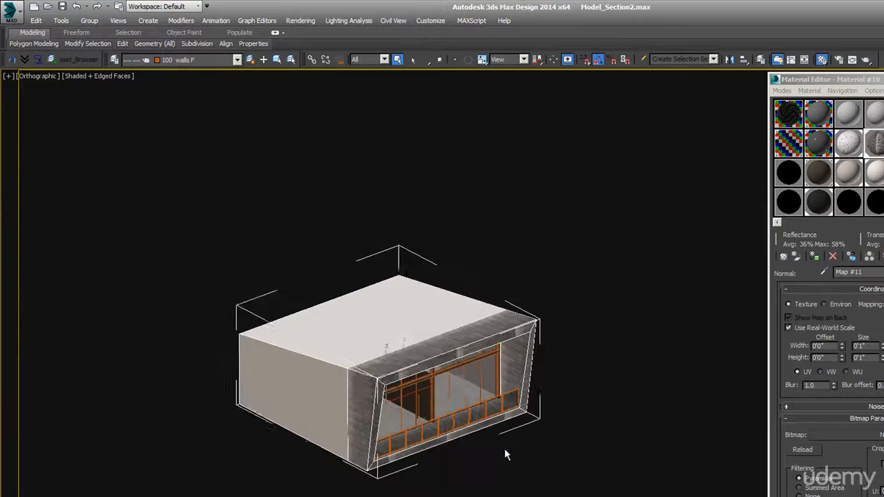
{"action": "middle_click_drag", "start_coordinate": [502, 456], "coordinate": [388, 340]}
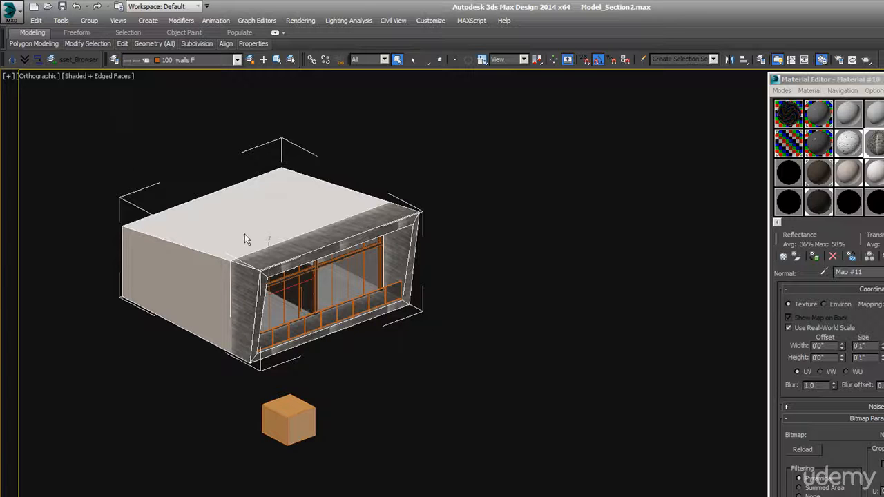
{"action": "left_click_drag", "start_coordinate": [434, 339], "coordinate": [88, 150]}
{"action": "left_click", "coordinate": [510, 294]}
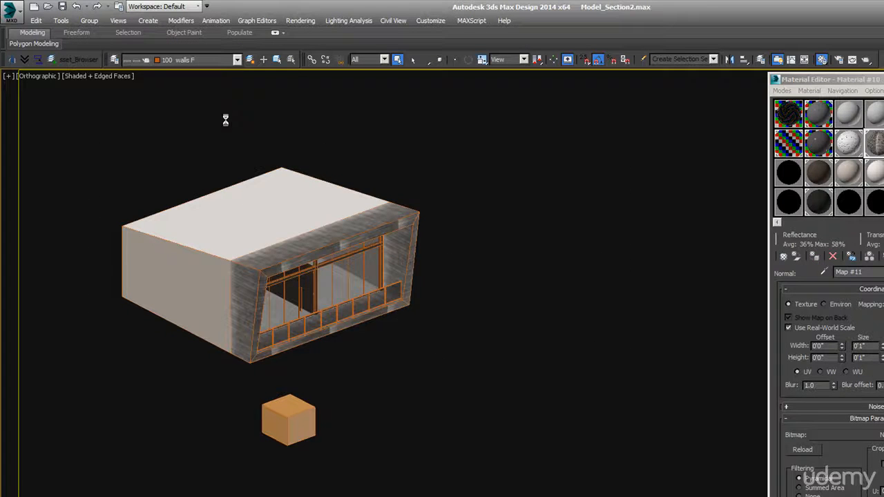